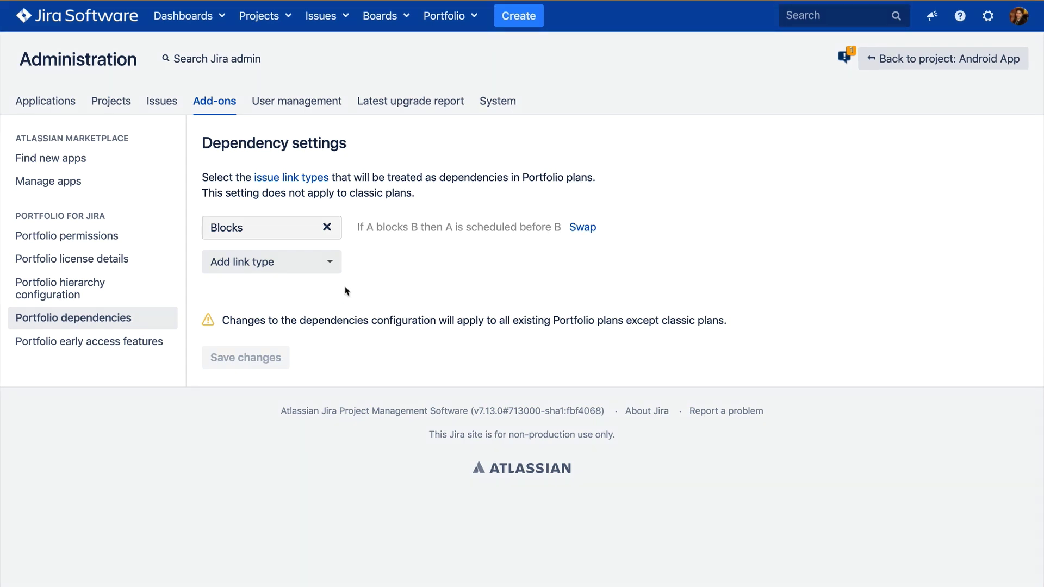
# Step: Add Relates as a Portfolio dependency link type
pyautogui.click(325, 264)
pyautogui.click(308, 366)
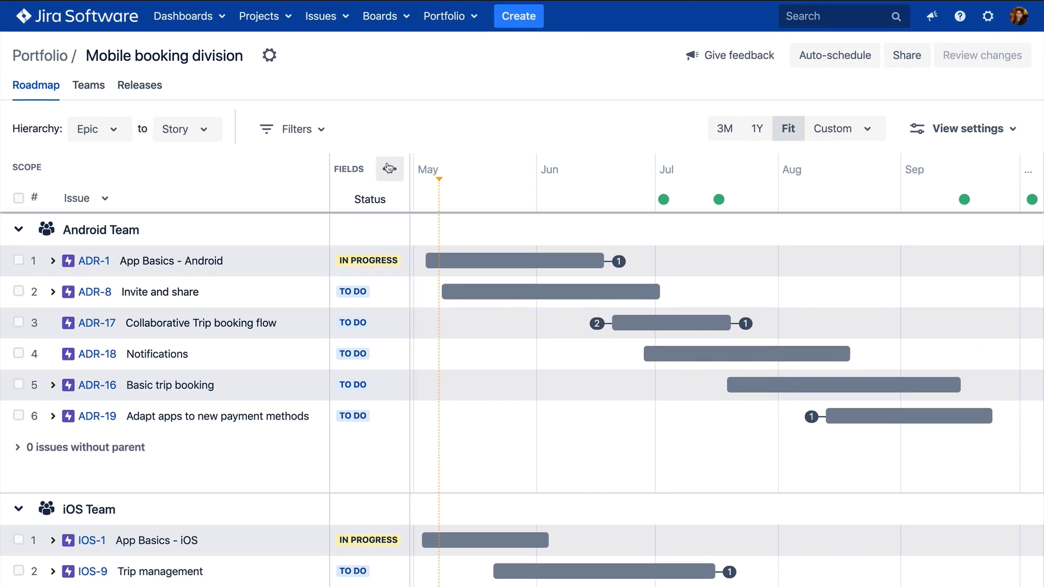
# Step: Add the Dependencies field to the roadmap, showing incoming and outgoing counts beside Status
pyautogui.click(388, 169)
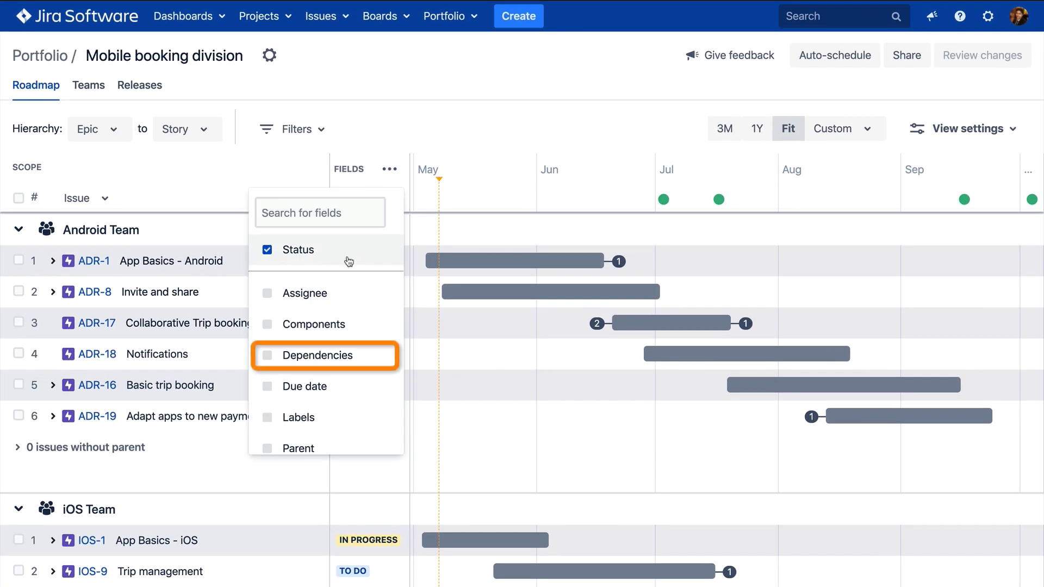
pyautogui.click(326, 354)
pyautogui.click(474, 133)
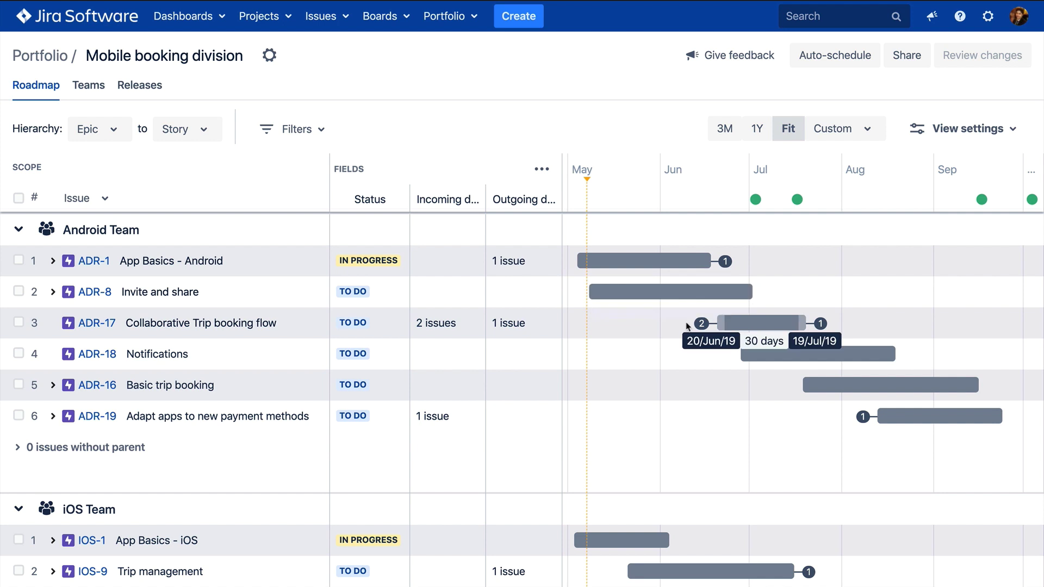
pyautogui.click(701, 323)
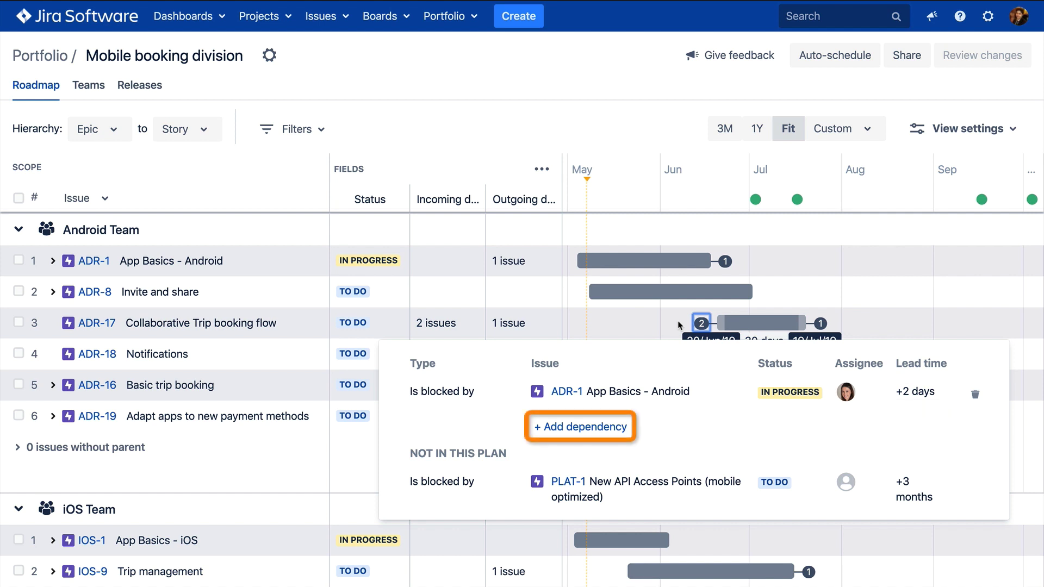
pyautogui.click(593, 428)
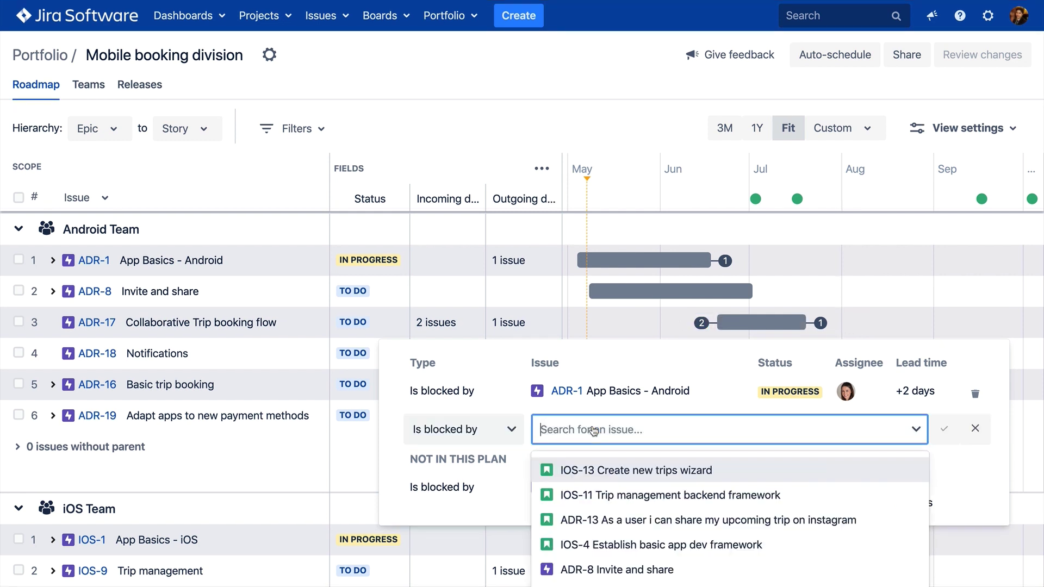
pyautogui.press('Escape')
pyautogui.click(586, 474)
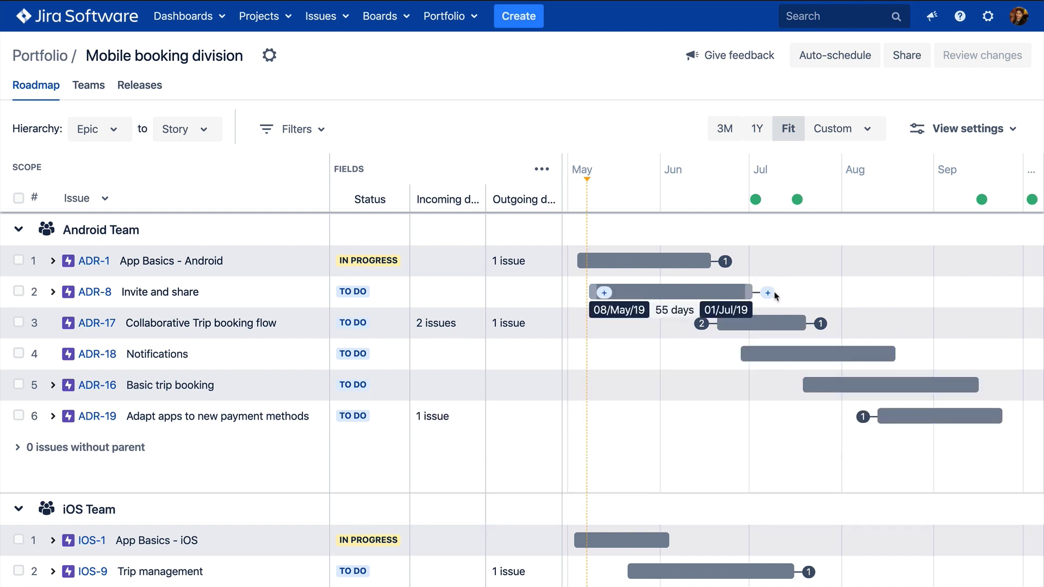
# Step: Create a Blocks dependency from ADR-8 Invite and share to ADR-17
pyautogui.click(768, 293)
pyautogui.click(643, 431)
pyautogui.click(694, 341)
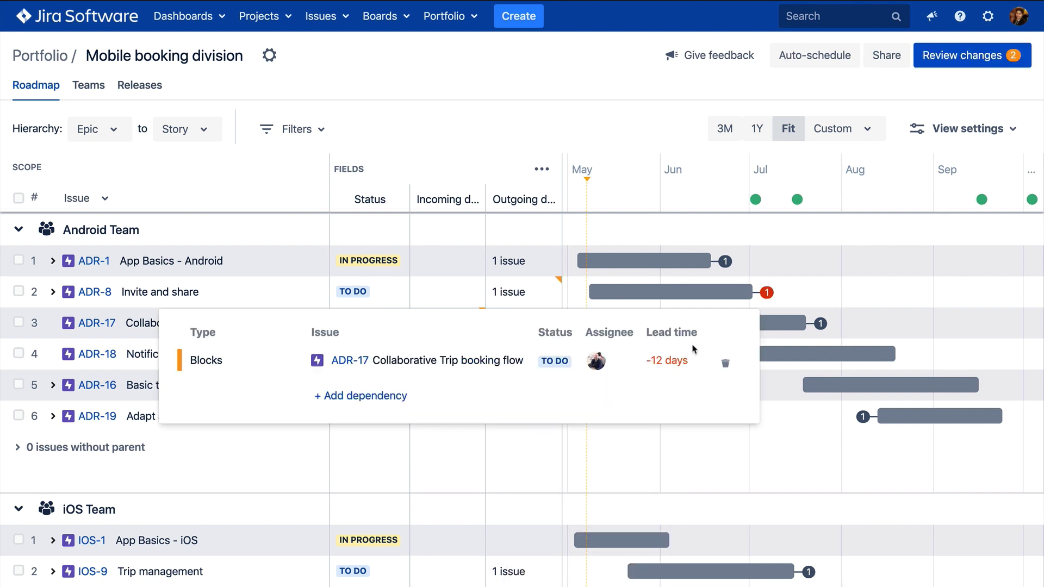
pyautogui.click(787, 452)
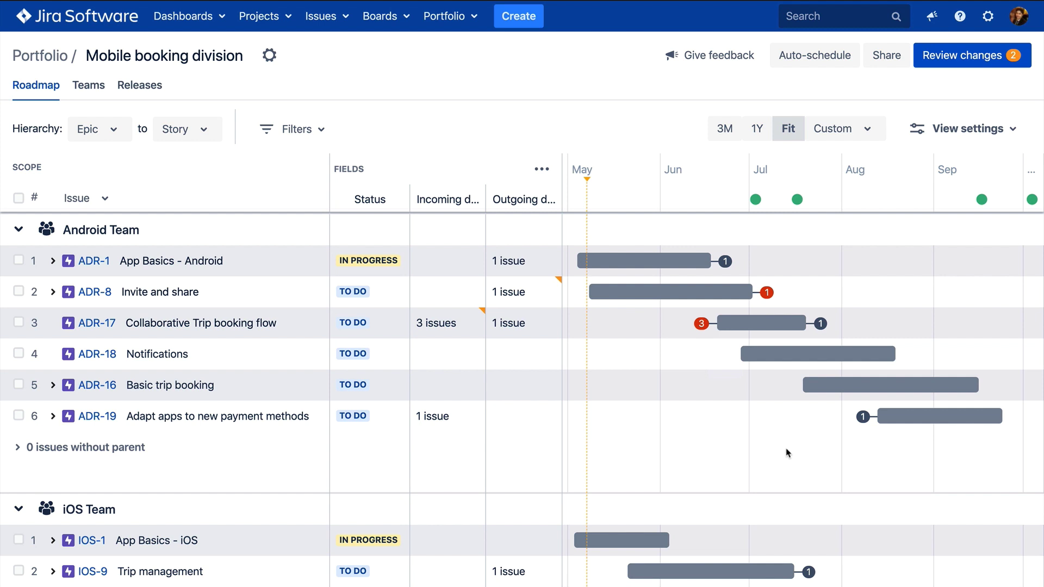
# Step: Filter the roadmap to show only issues that have dependencies
pyautogui.click(289, 131)
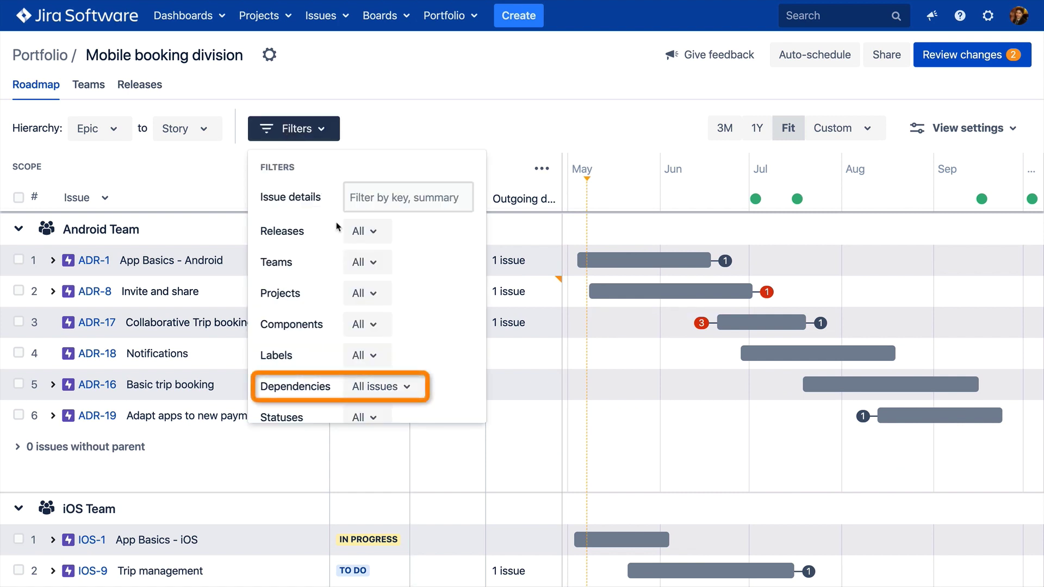
pyautogui.scroll(-2, 337, 226)
pyautogui.click(383, 282)
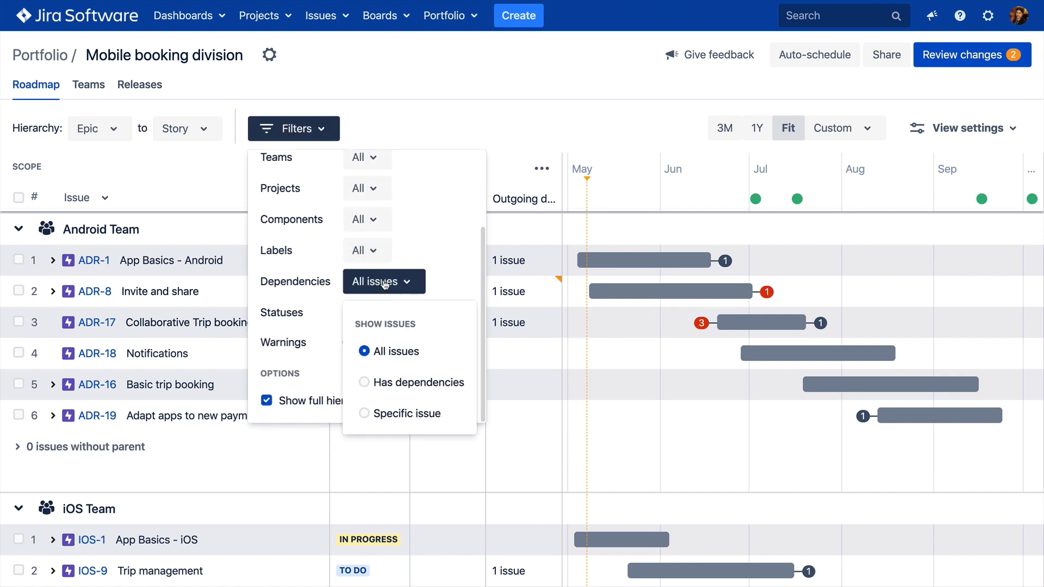
pyautogui.click(428, 384)
# Step: Narrow the Dependencies filter to specific issue ADR-8, including its full dependency chain
pyautogui.click(417, 287)
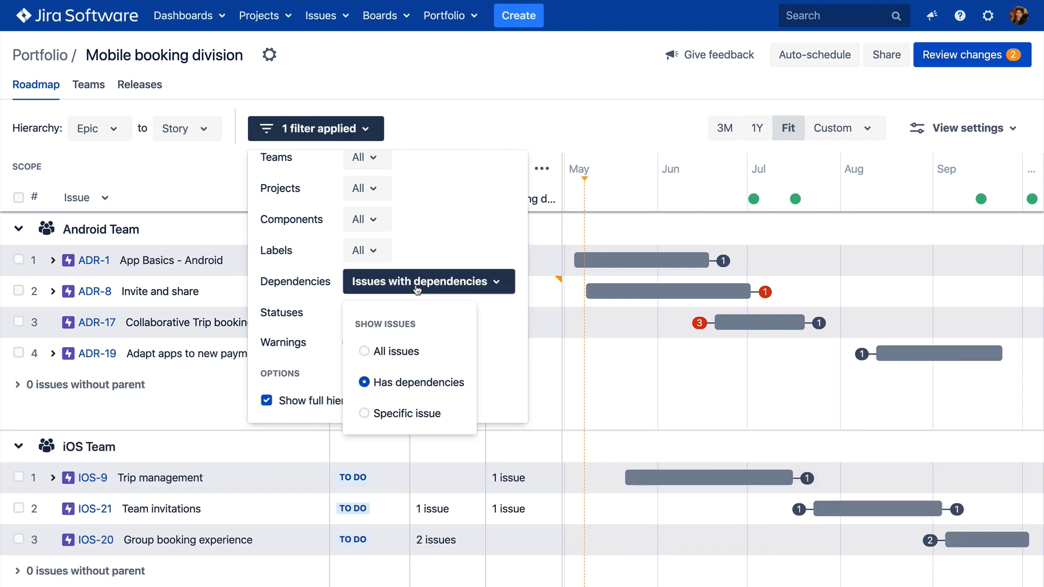
pyautogui.click(409, 418)
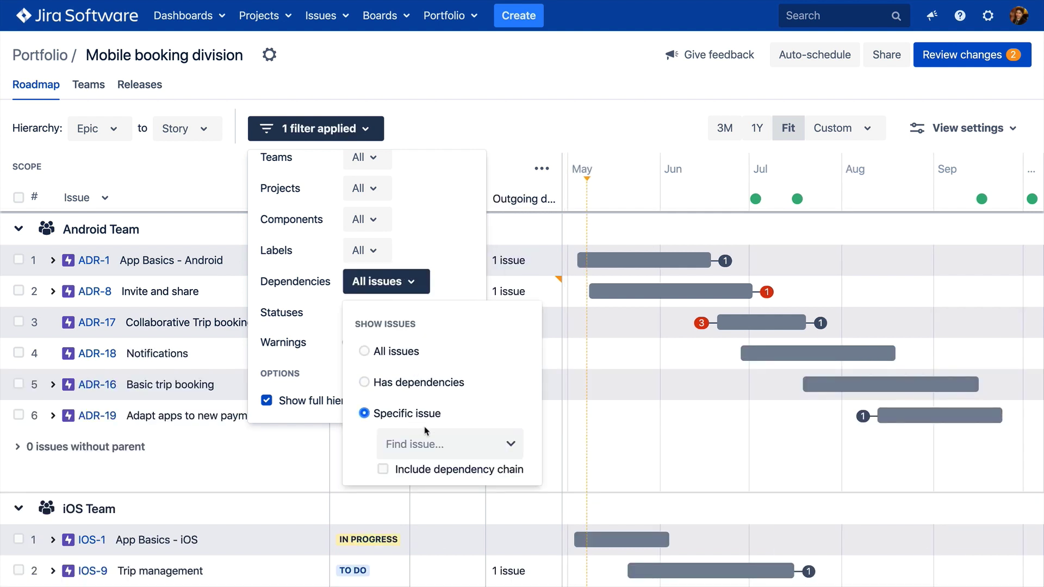
pyautogui.click(442, 449)
pyautogui.write('ADR-8')
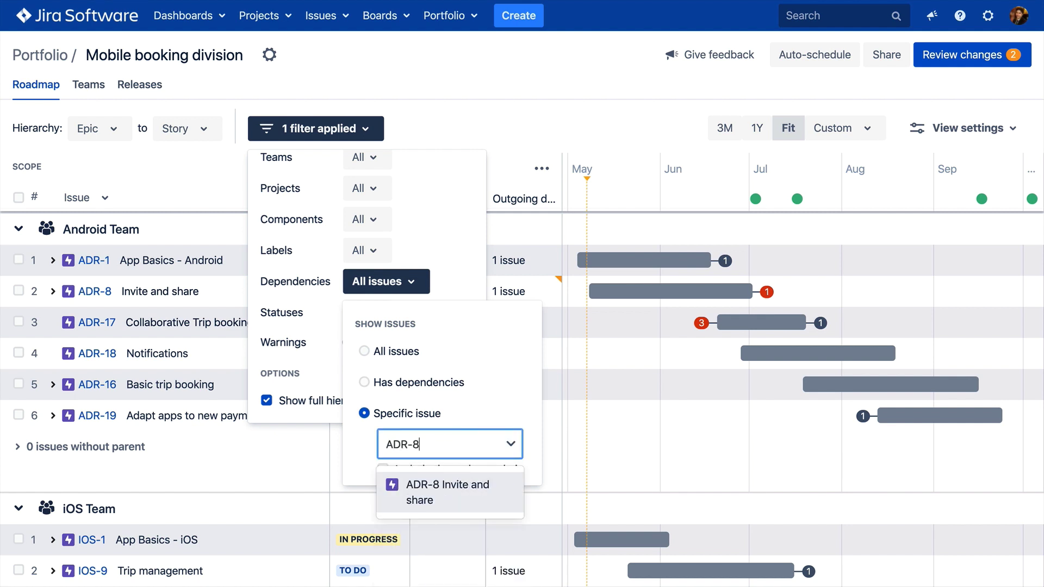
pyautogui.press('Return')
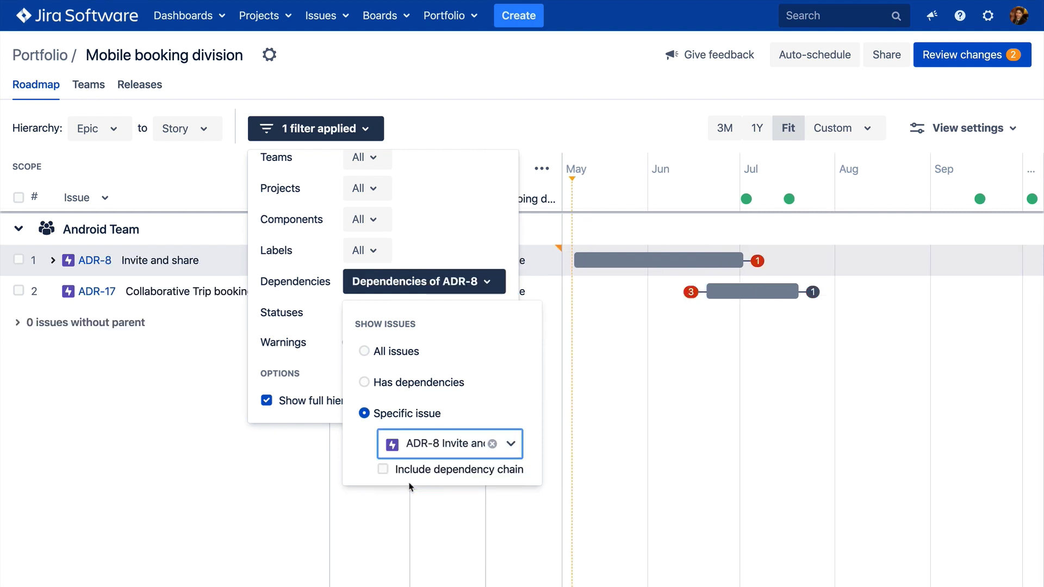
pyautogui.click(383, 471)
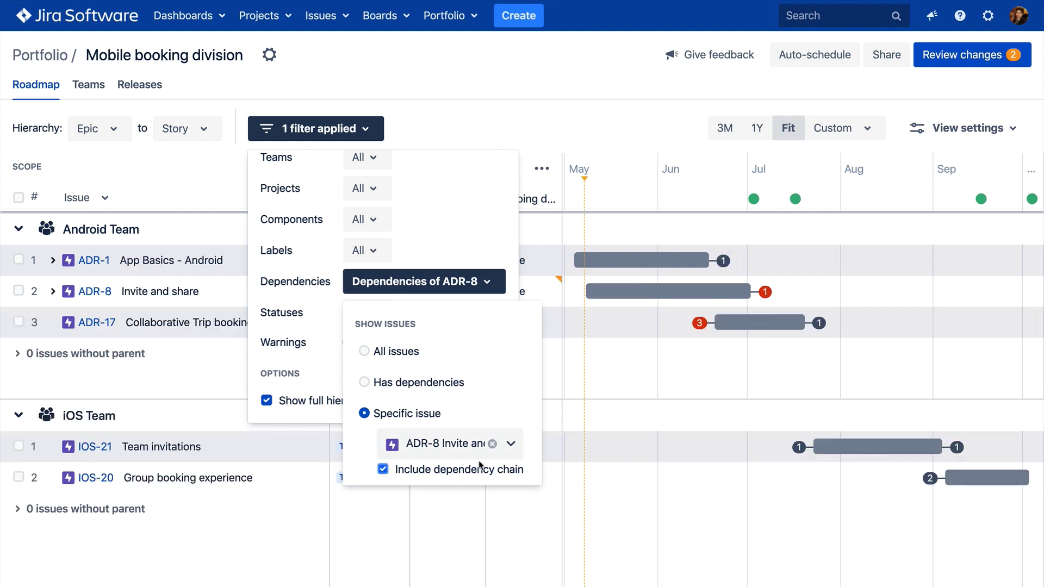
pyautogui.click(611, 493)
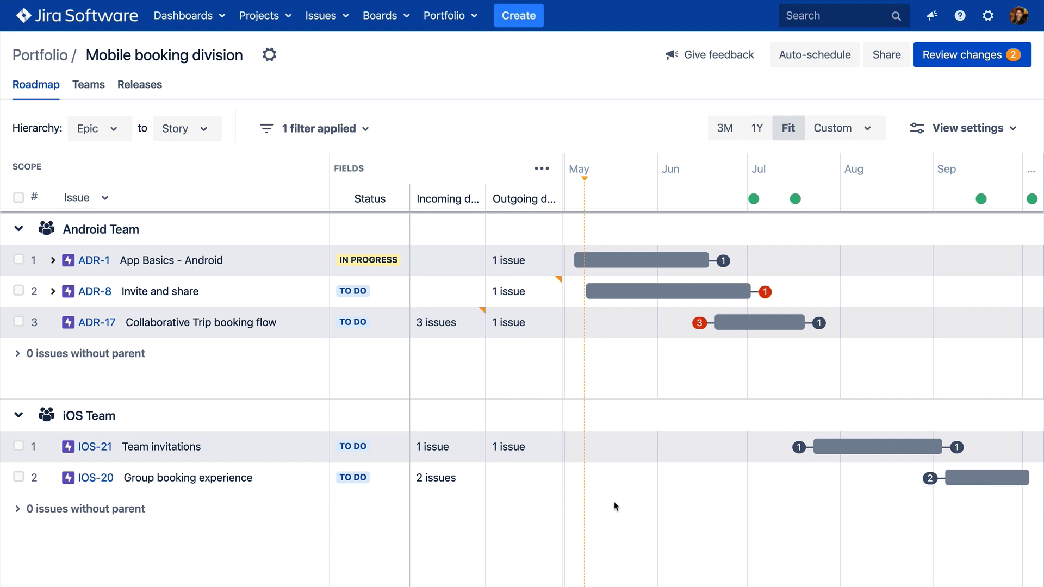
# Step: Expand ADR-8's child stories and enable Show capacity on timeline in View settings
pyautogui.click(53, 291)
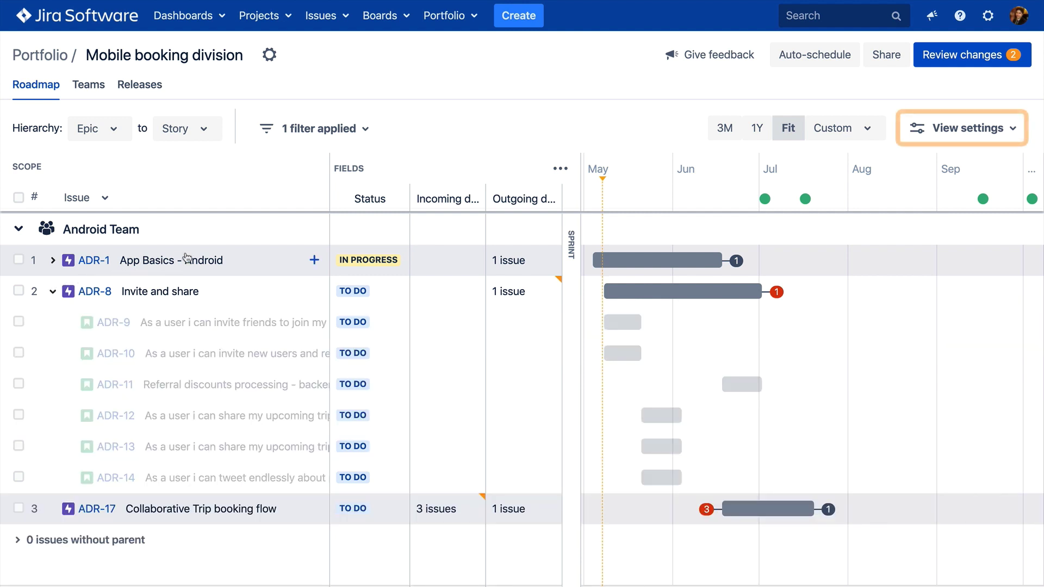
pyautogui.click(936, 129)
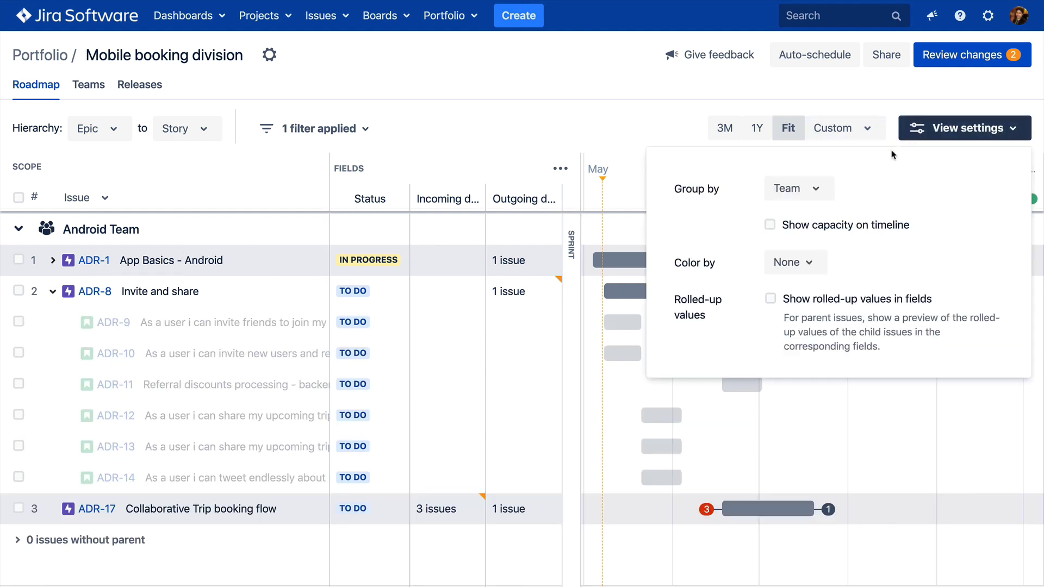
pyautogui.click(770, 225)
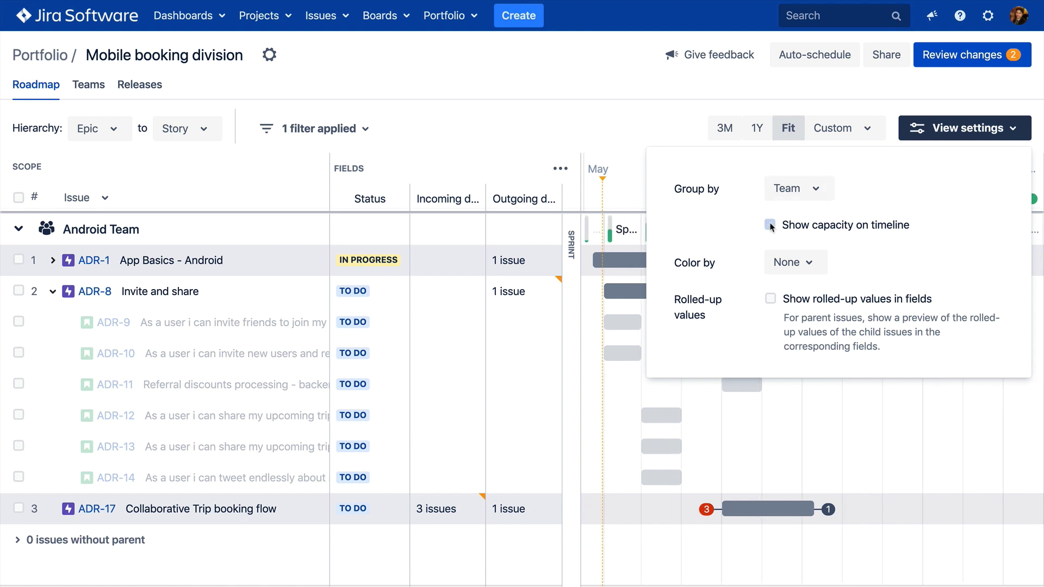
pyautogui.click(622, 137)
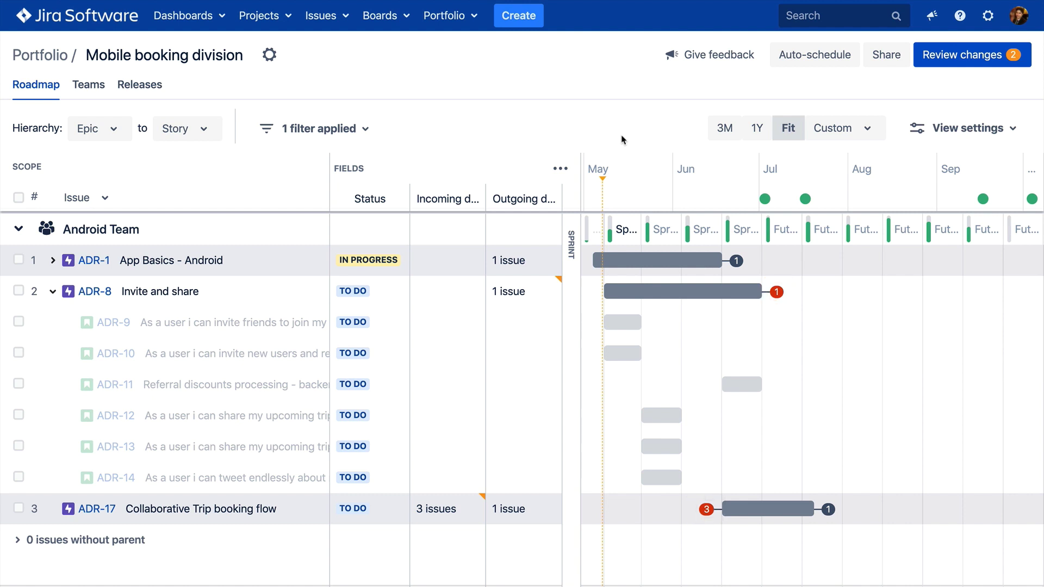
# Step: Move ADR-11 from Sprint 4 to Sprint 3 and end ADR-8 earlier, then collapse ADR-8
pyautogui.click(572, 248)
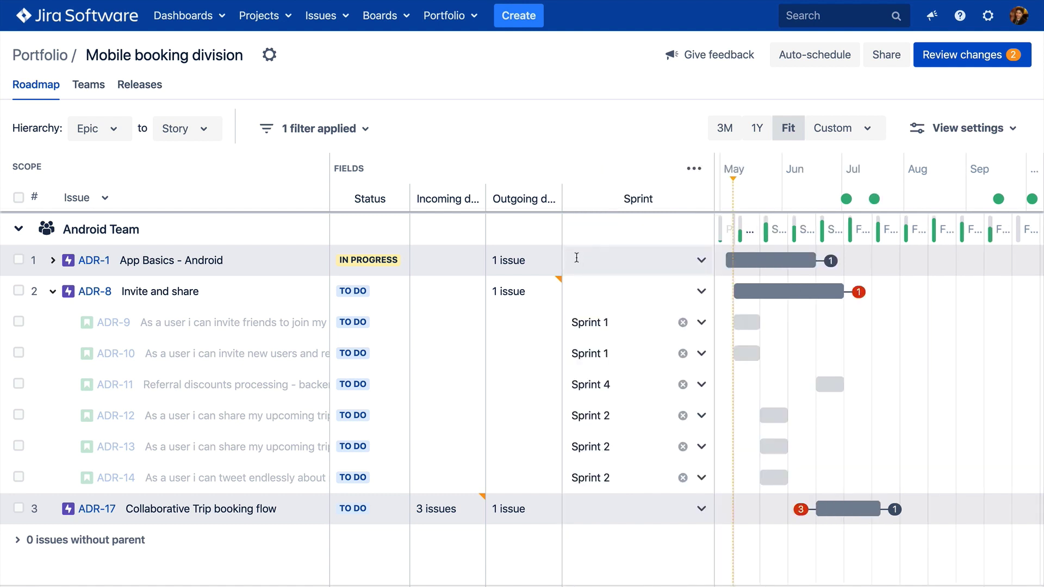
pyautogui.click(623, 384)
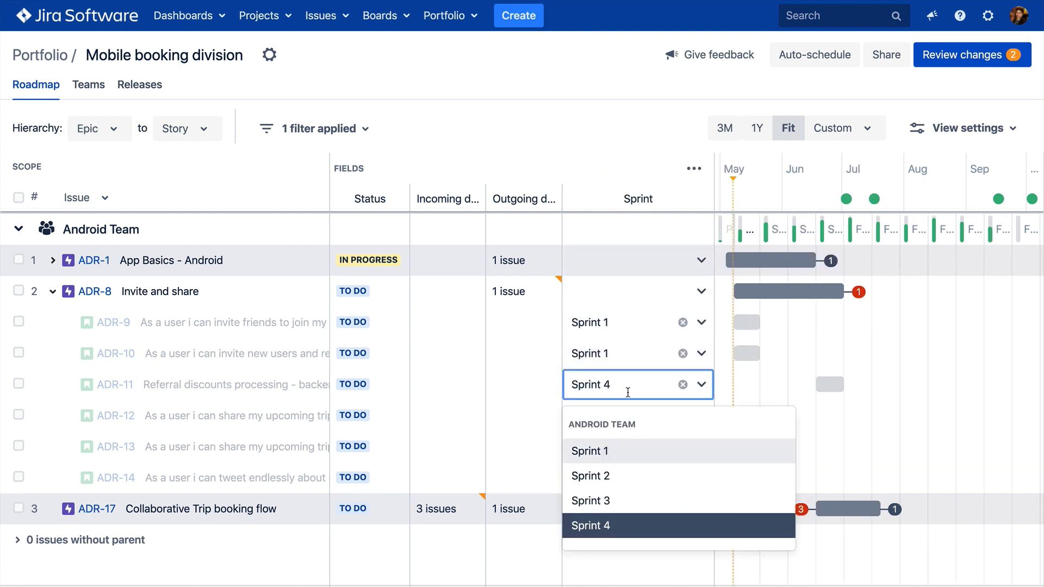
pyautogui.click(638, 499)
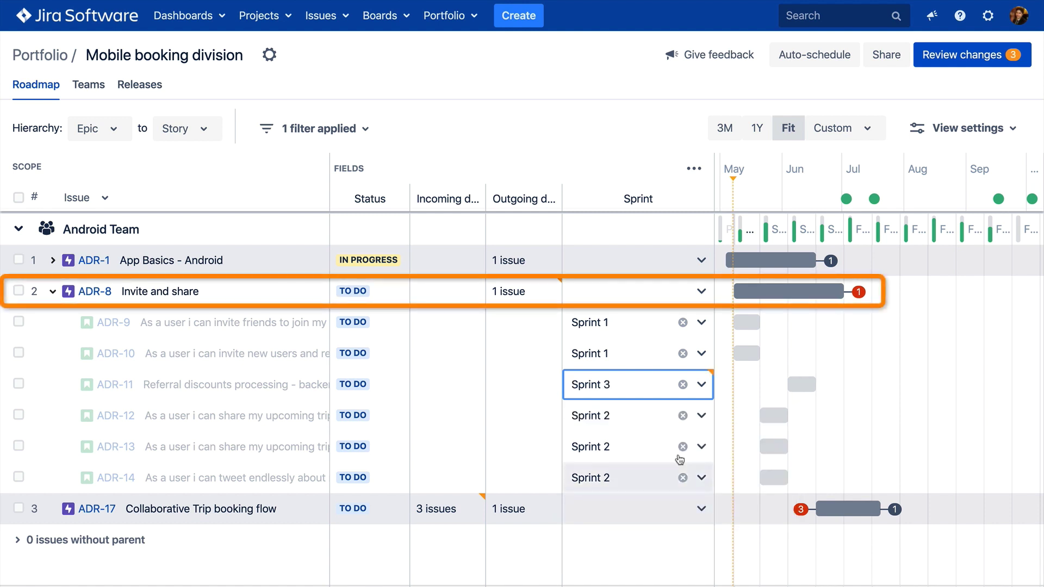
pyautogui.moveTo(819, 298); pyautogui.dragTo(813, 298)
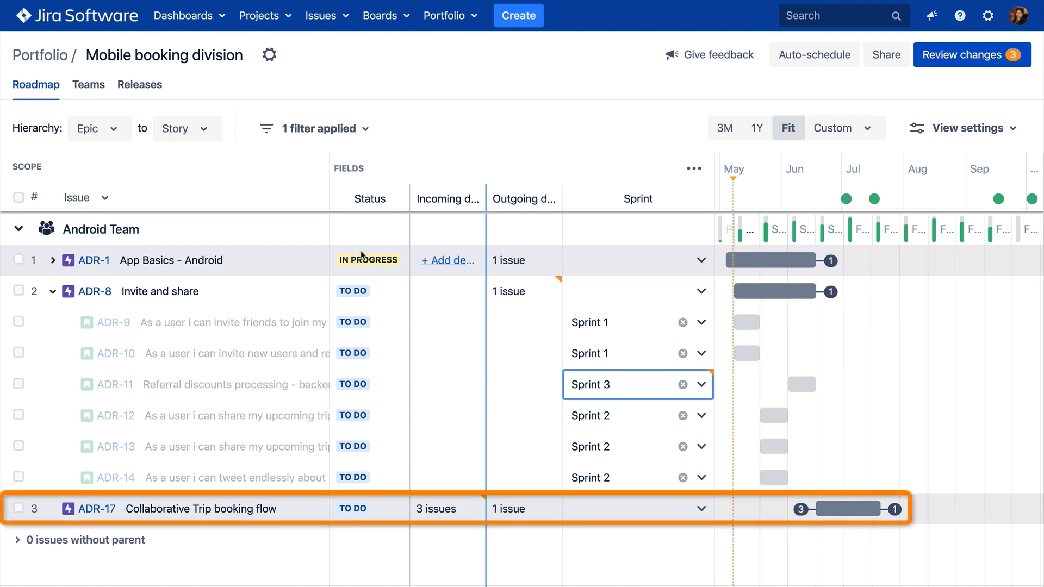
pyautogui.click(53, 291)
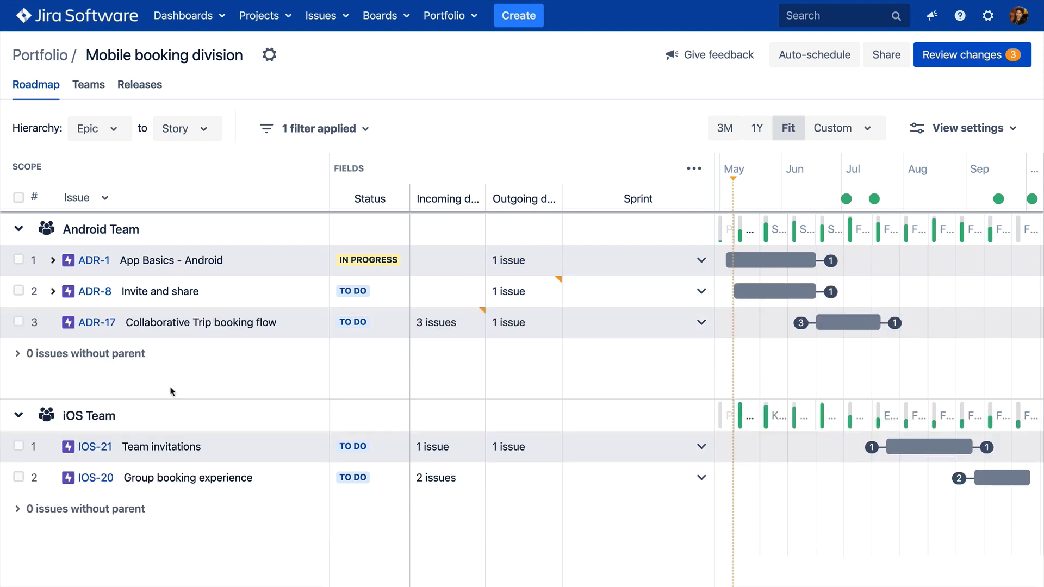